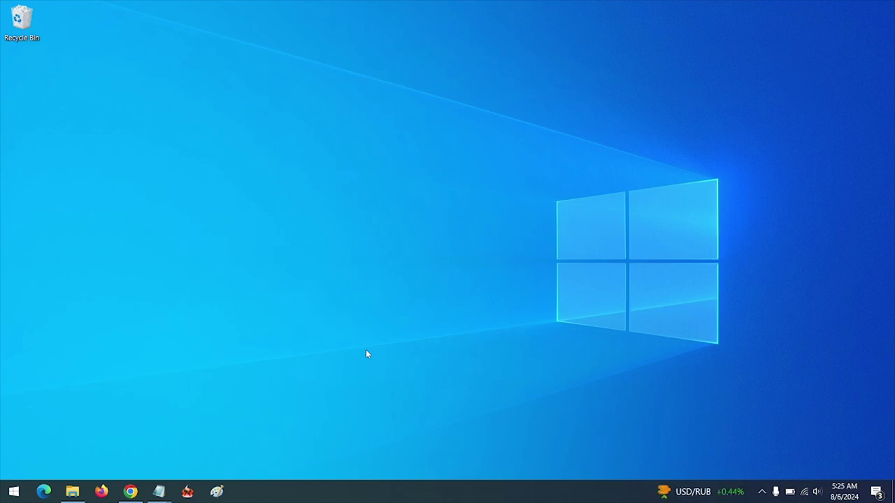
- Bring up Chrome with a fresh tab, closing the old Adobe updater and forum tabs
click(134, 484)
click(309, 11)
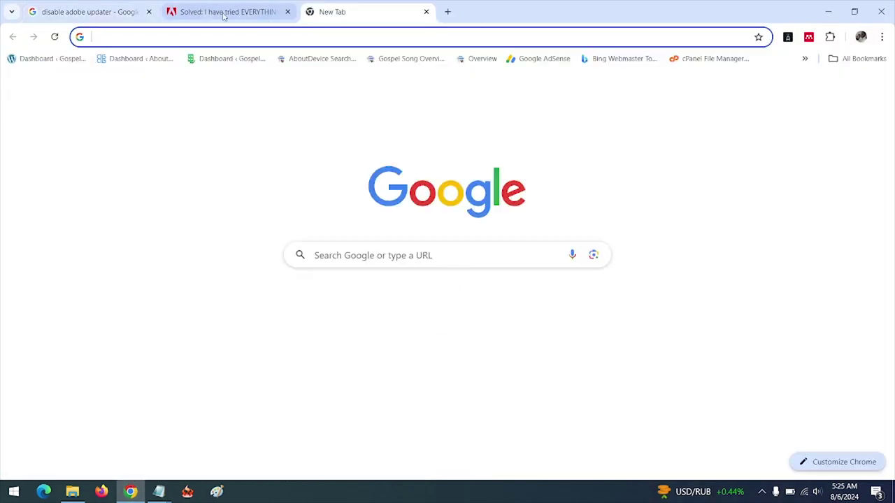
click(148, 11)
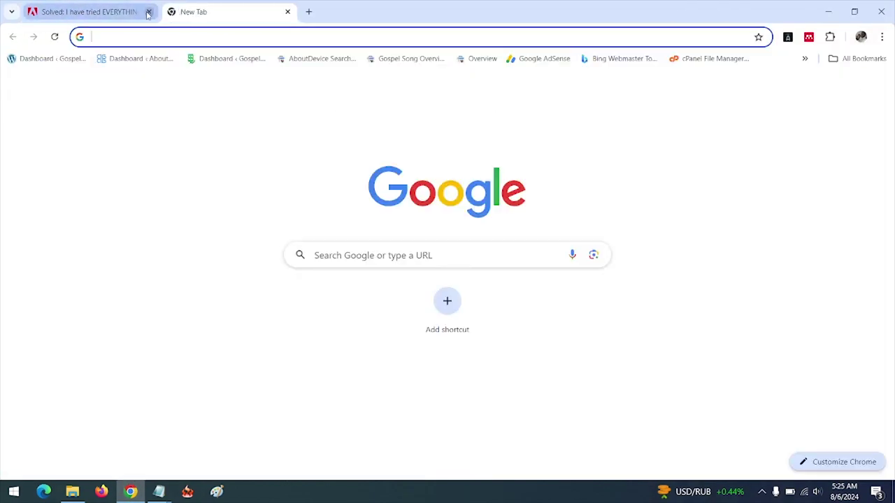
click(148, 11)
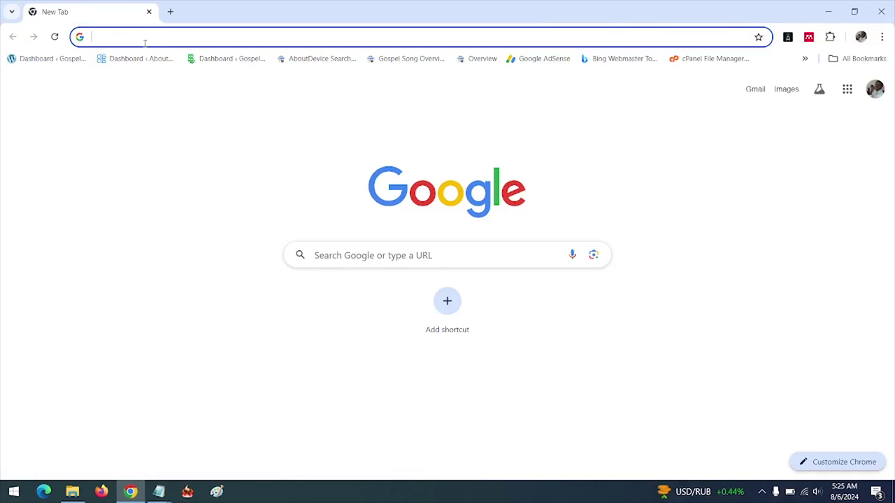
- Search Google for sharpkeys and open the SharpKeys GitHub repository result
text(sharpkeys)
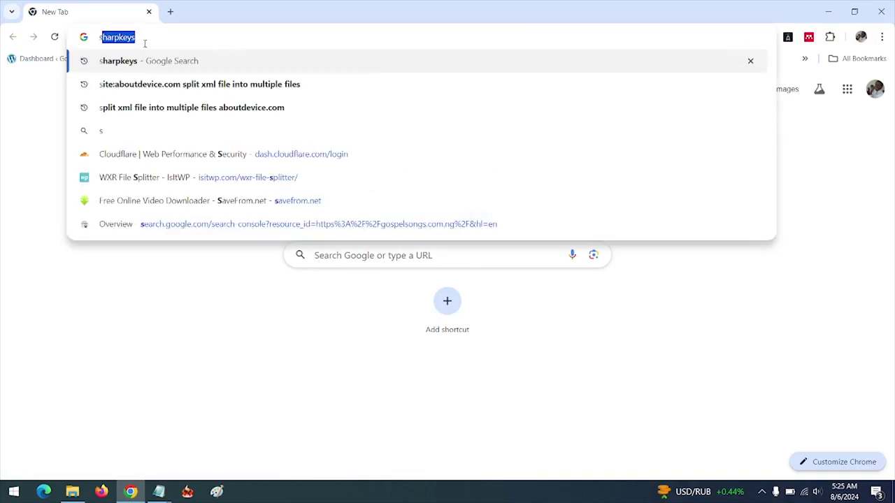
key(Return)
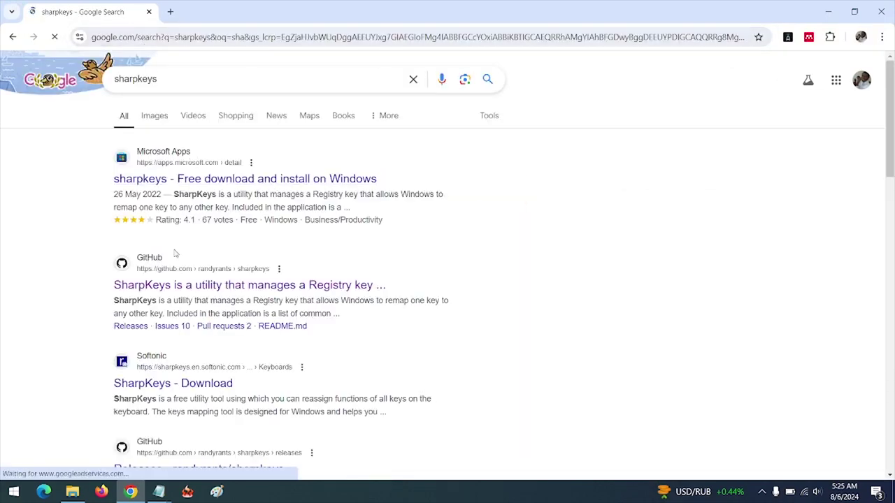
click(154, 287)
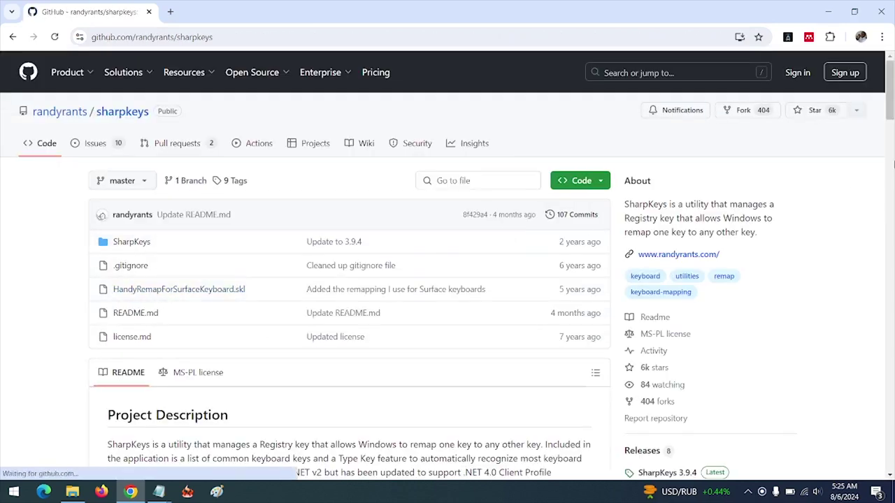
- Download sharpkeys394.msi from the SharpKeys 3.9.4 release page and dismiss the completion notice
drag(890, 93, 891, 121)
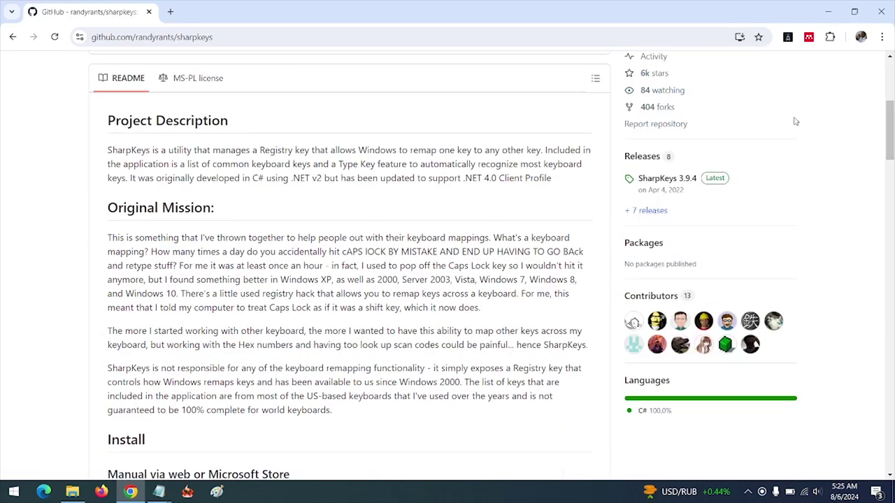
click(655, 181)
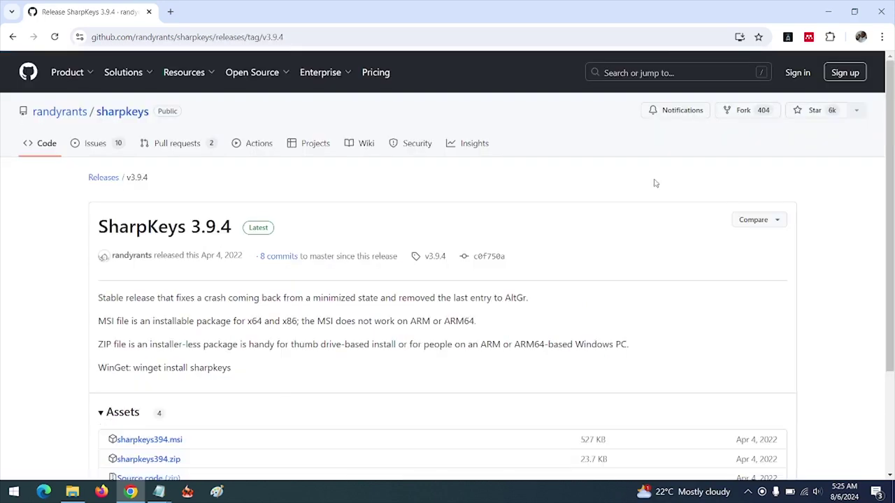
drag(891, 112, 891, 185)
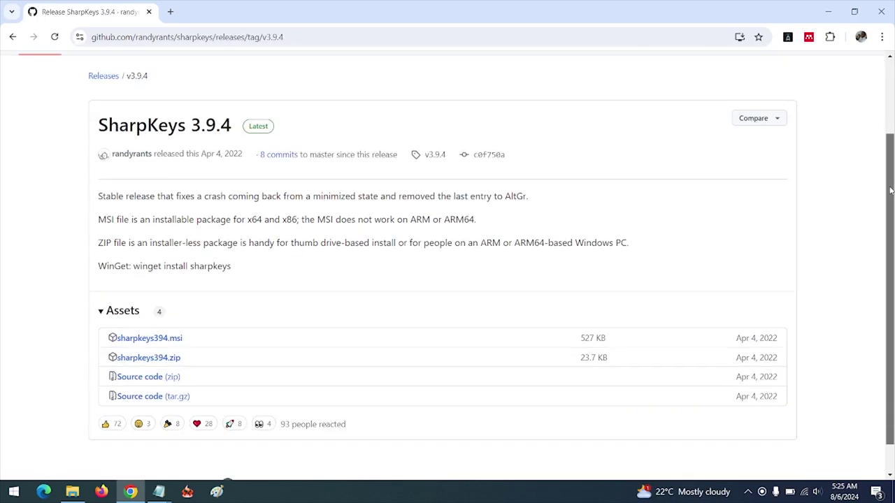
click(139, 341)
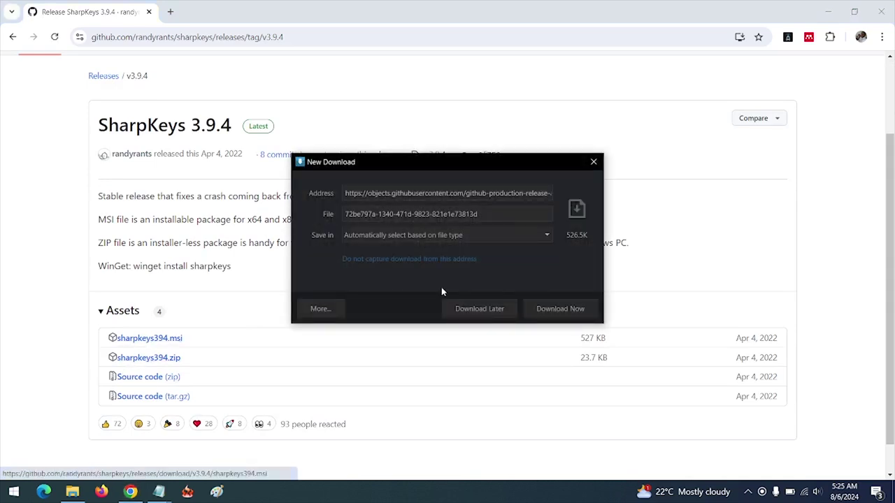
click(555, 310)
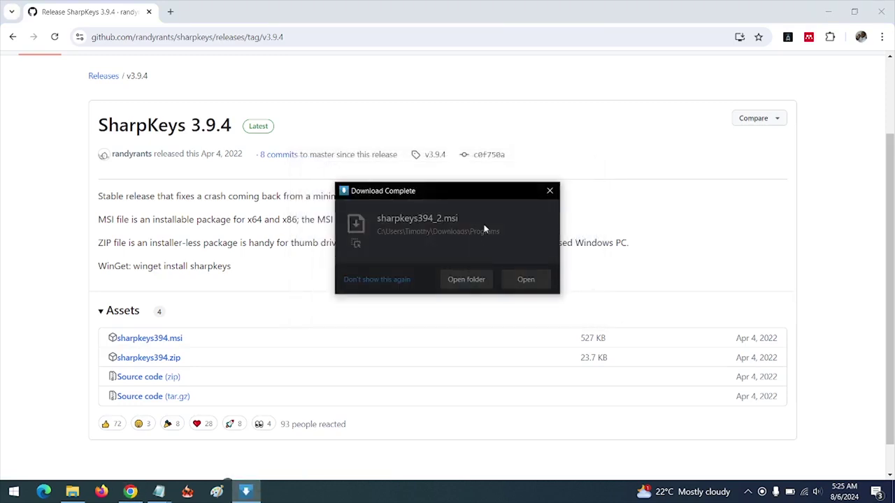
click(550, 190)
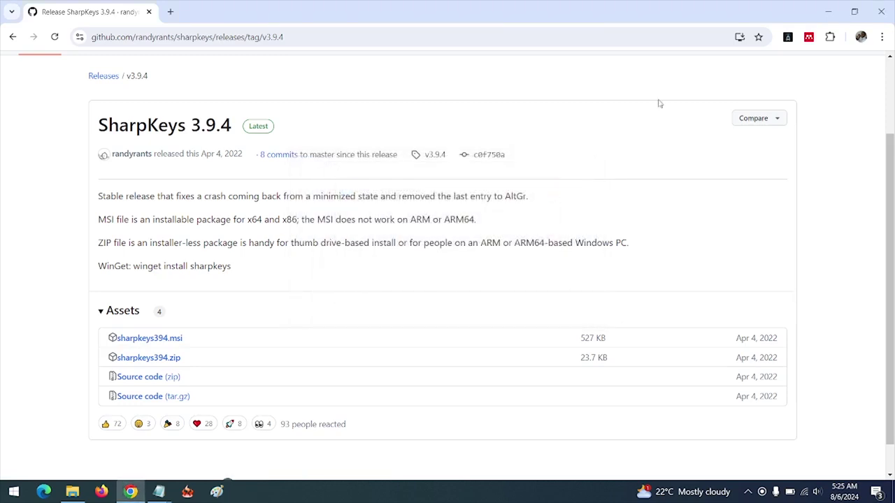
- Minimize Chrome, search Windows for 'sharp', and launch SharpKeys
click(832, 11)
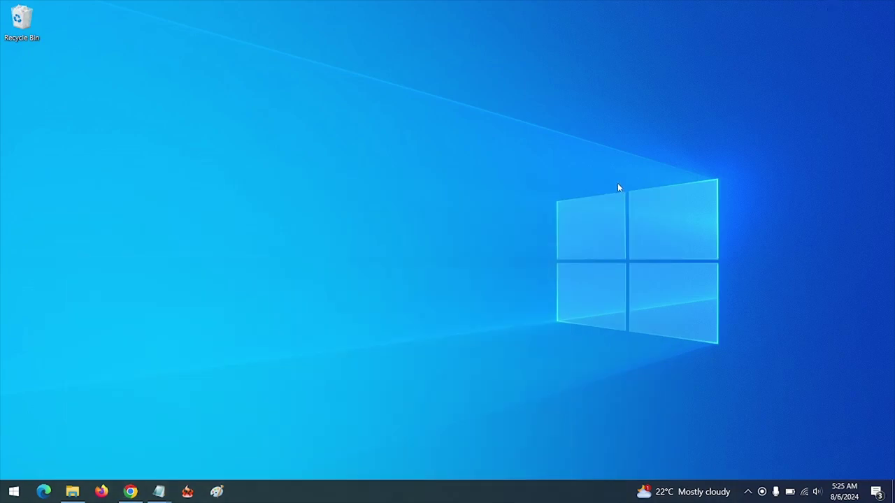
key(super)
text(sh)
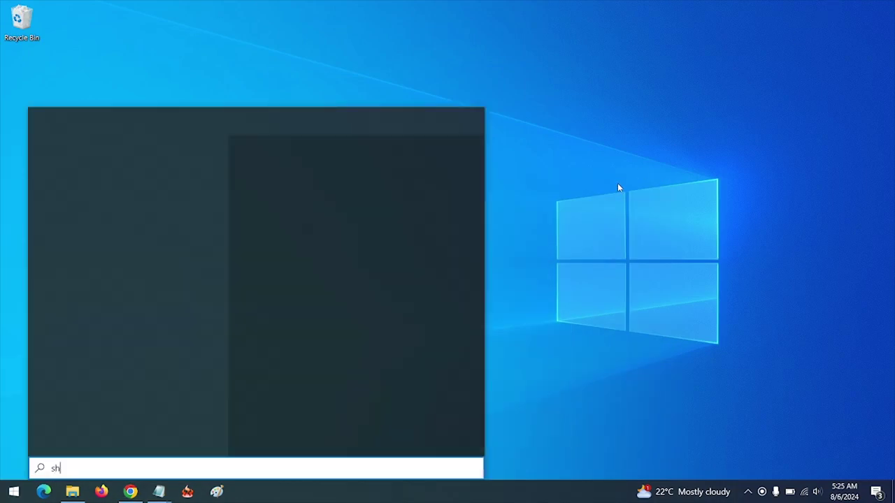
text(arp)
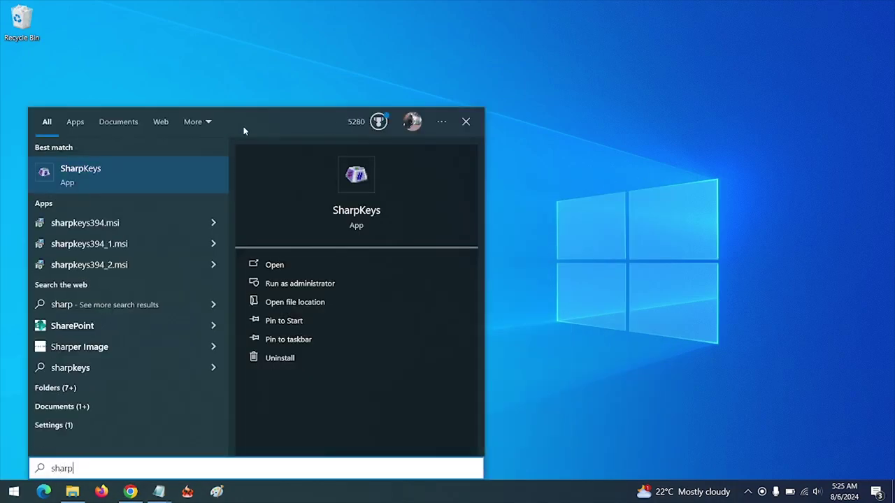
click(150, 181)
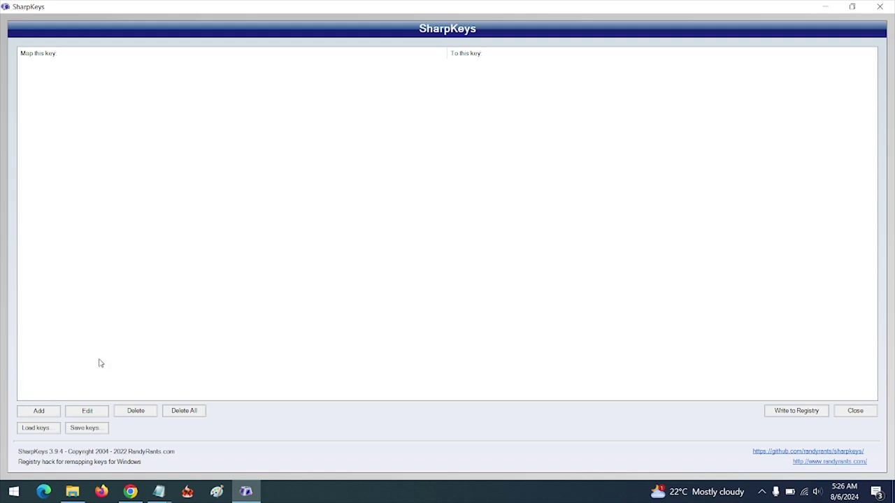
- Start a new key mapping and capture Caps Lock as the source key
click(39, 411)
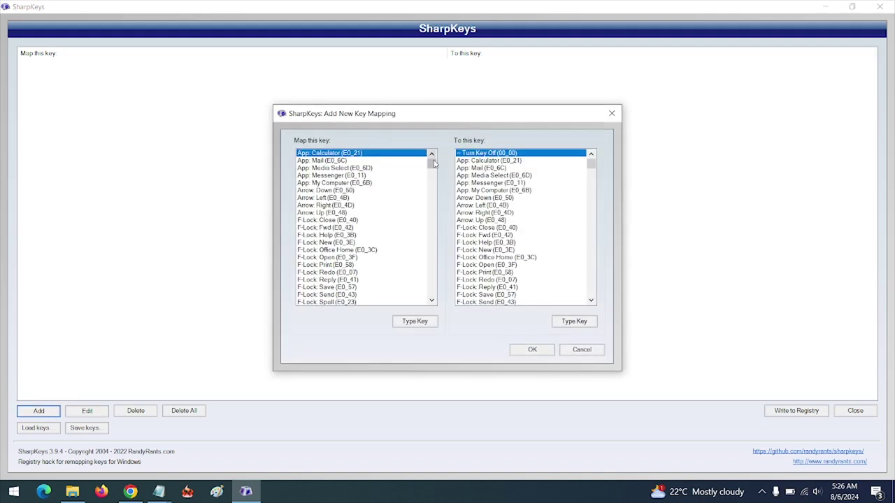
scroll(433, 176, down, 3)
drag(433, 176, 423, 289)
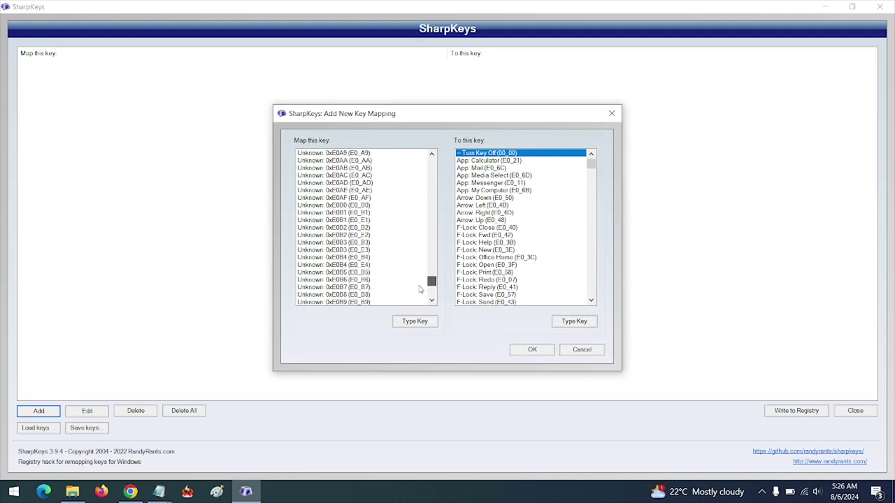
click(414, 321)
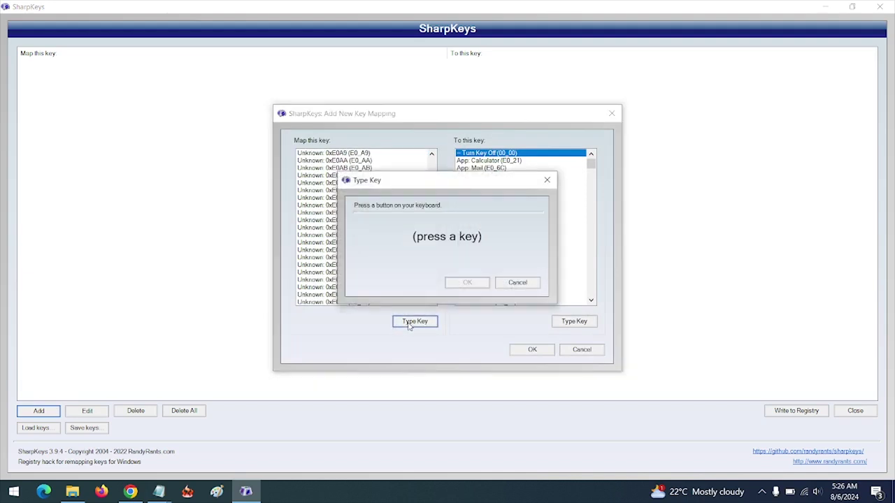
key(Caps_Lock)
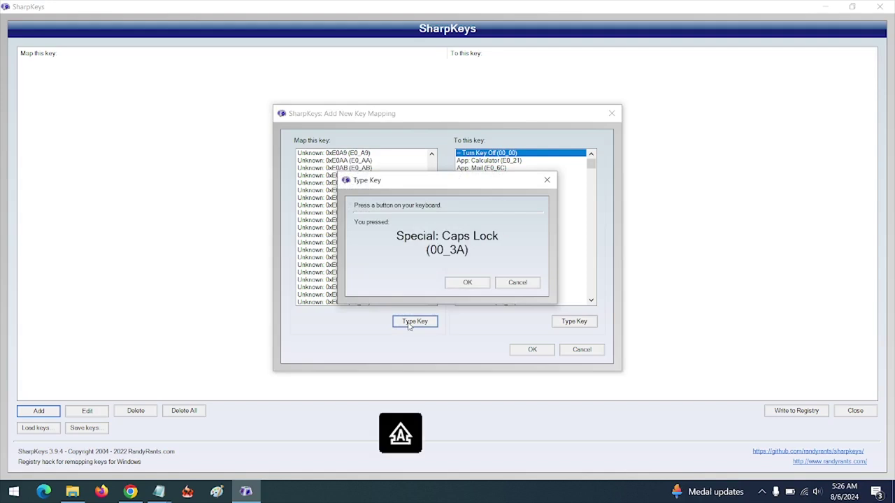
click(461, 287)
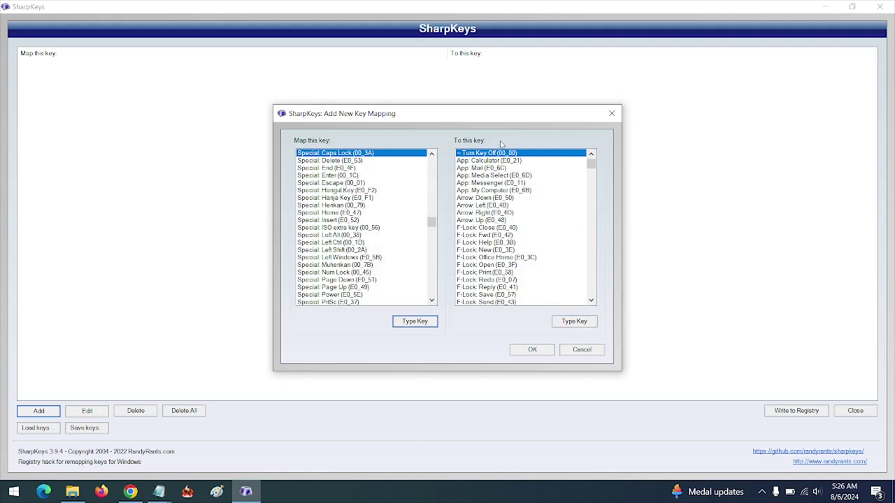
- Capture Left Shift as the replacement key and confirm the Caps Lock mapping
click(573, 323)
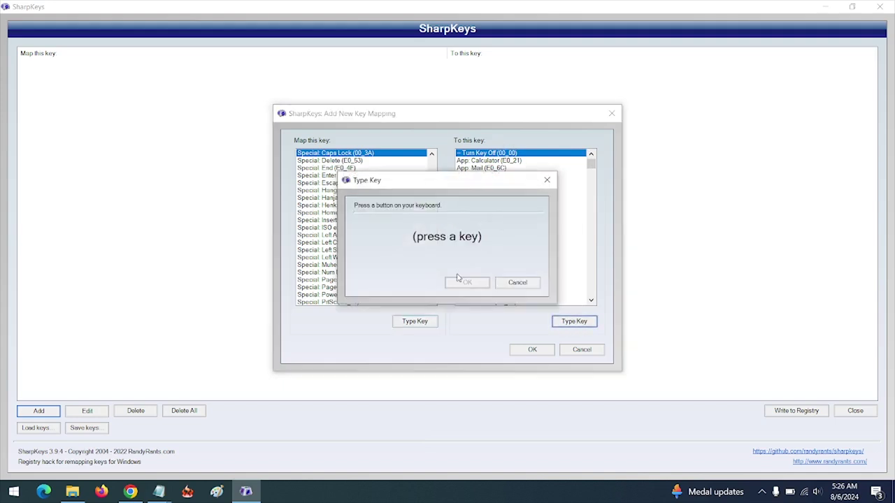
key(shift)
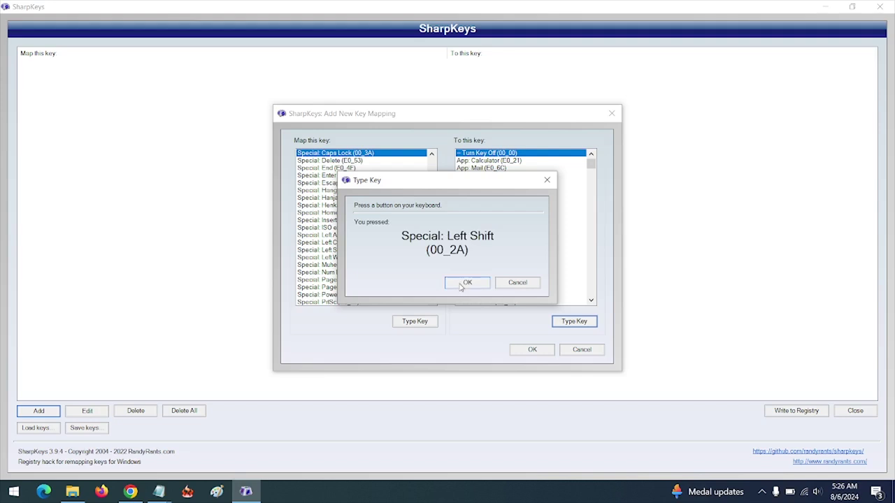
click(465, 282)
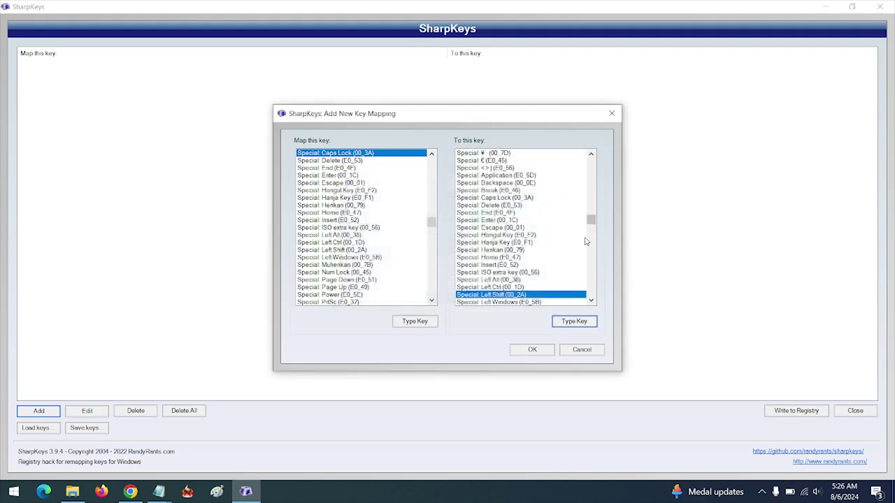
drag(594, 222, 590, 160)
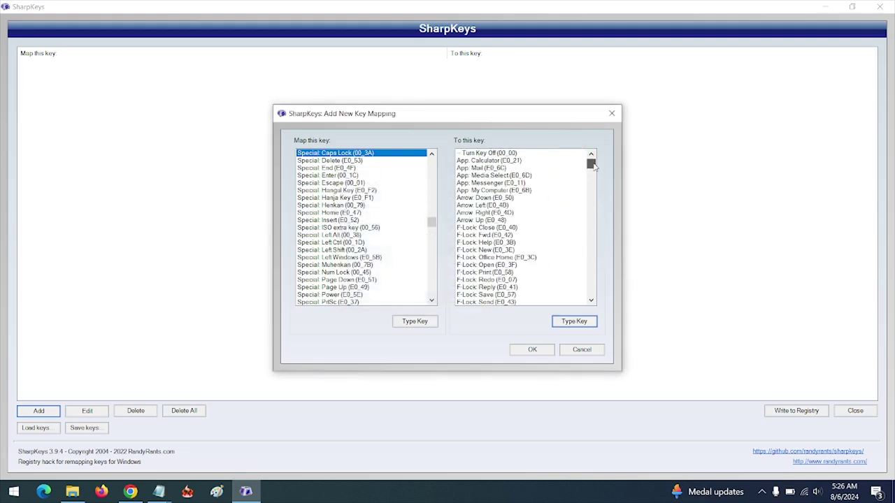
click(567, 322)
click(520, 354)
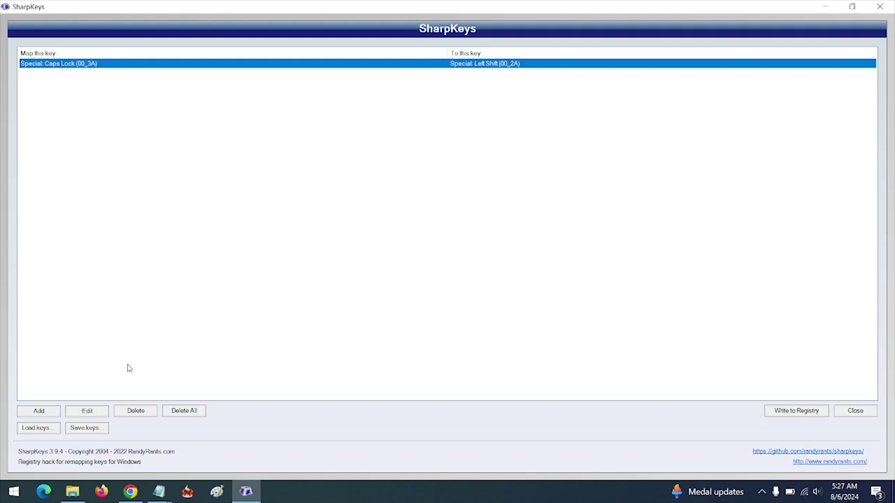
click(39, 411)
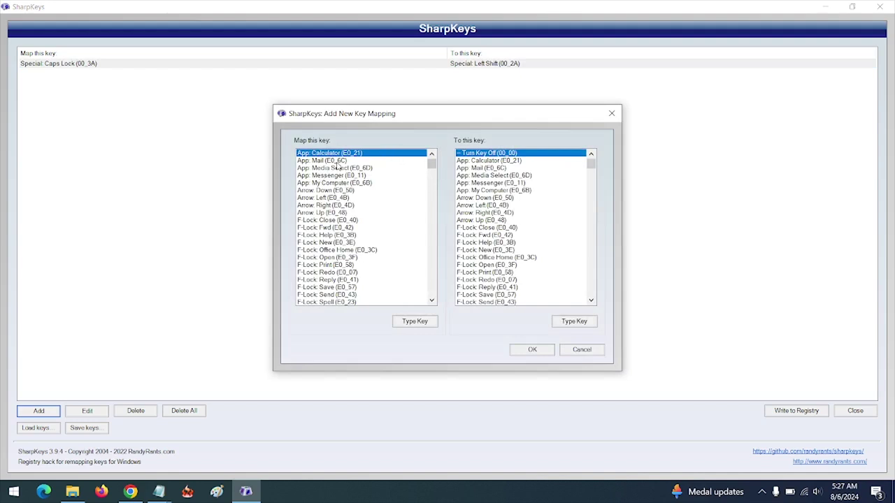
drag(431, 165, 430, 176)
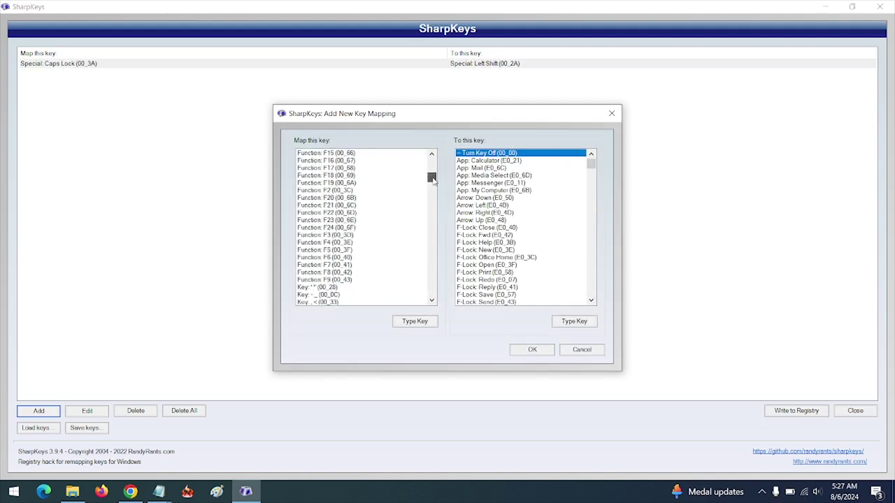
click(316, 236)
click(419, 324)
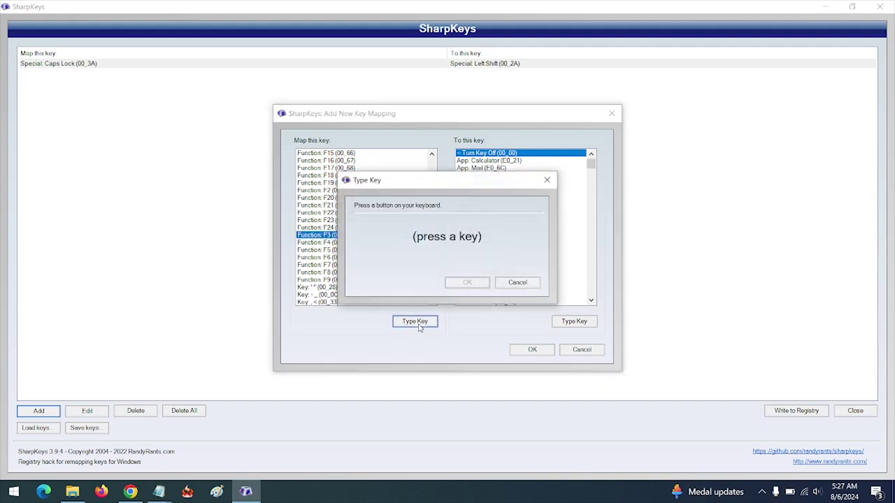
click(519, 283)
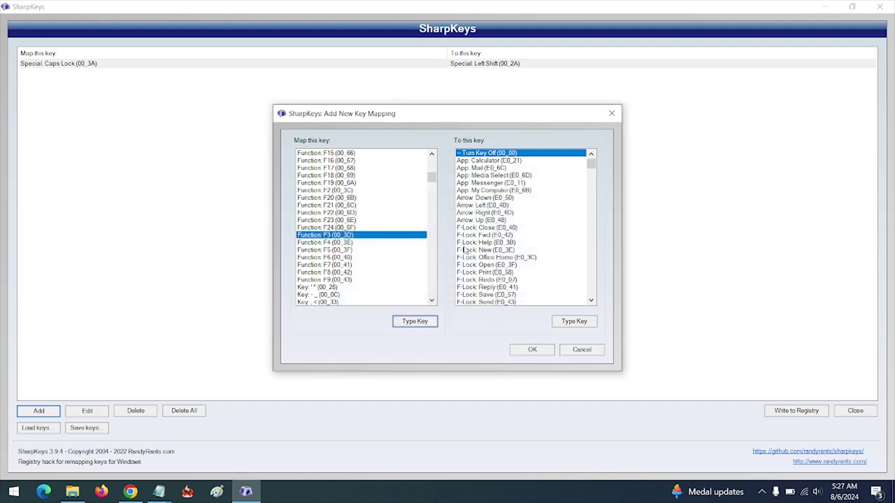
drag(590, 162, 570, 206)
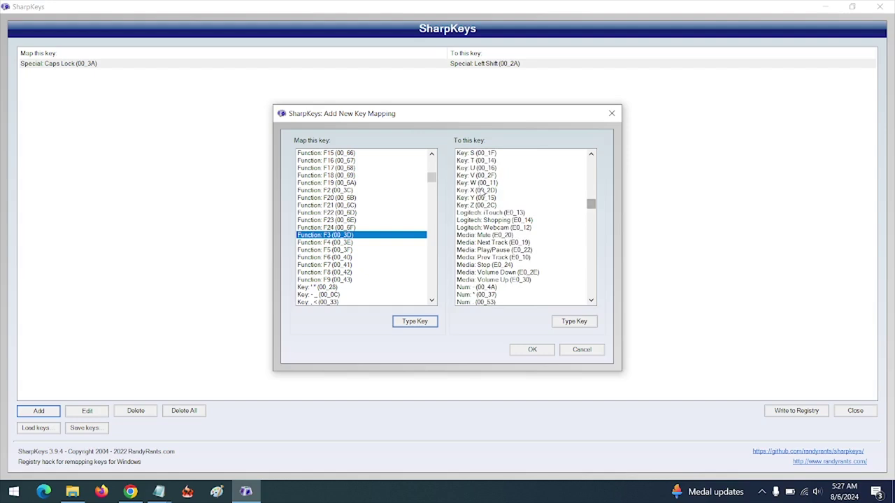
click(478, 191)
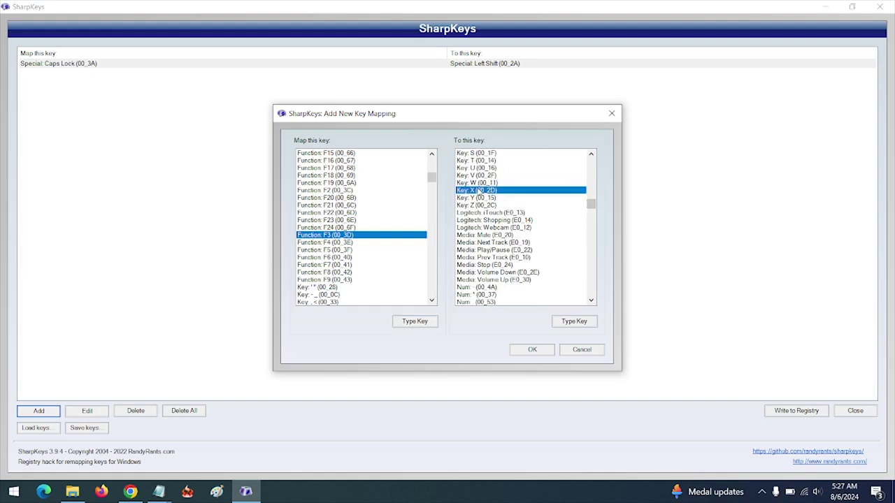
click(526, 351)
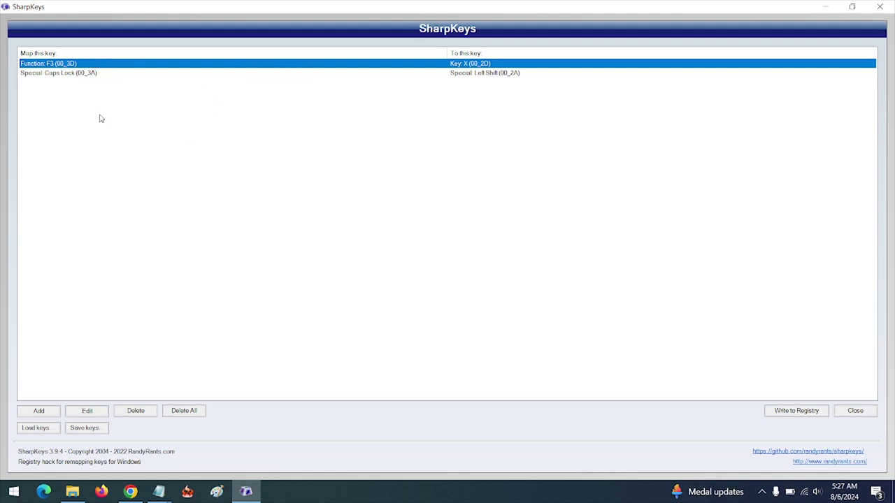
click(129, 410)
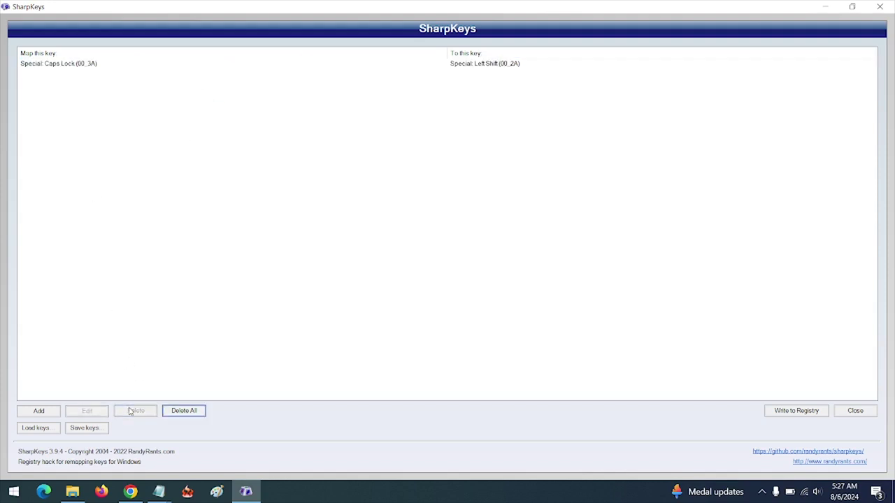
- Write the Caps Lock to Left Shift mapping to the registry and acknowledge the success message
click(52, 67)
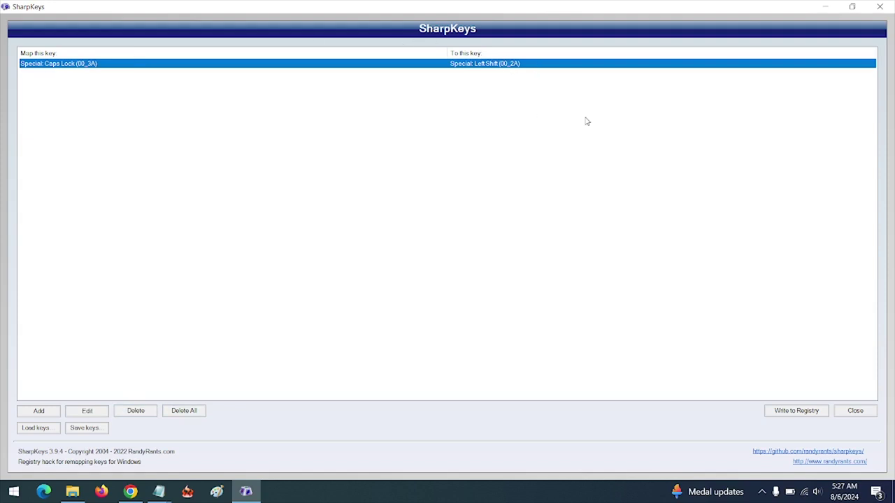
click(787, 414)
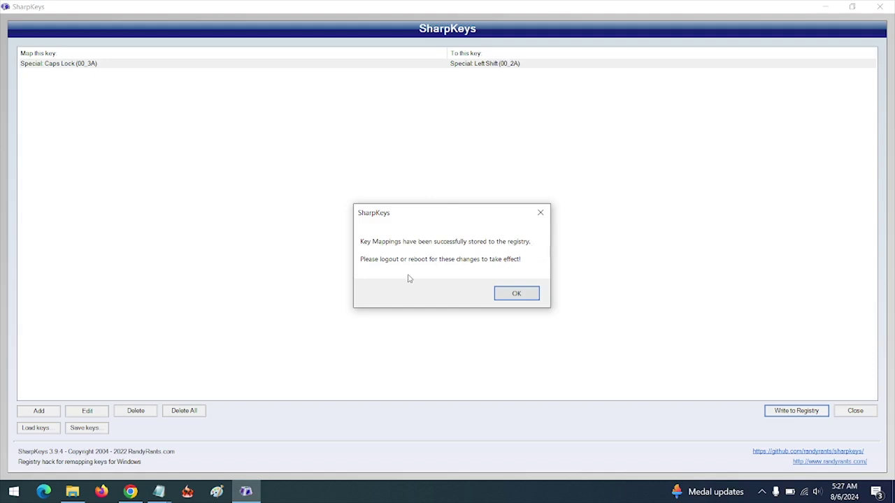
click(509, 297)
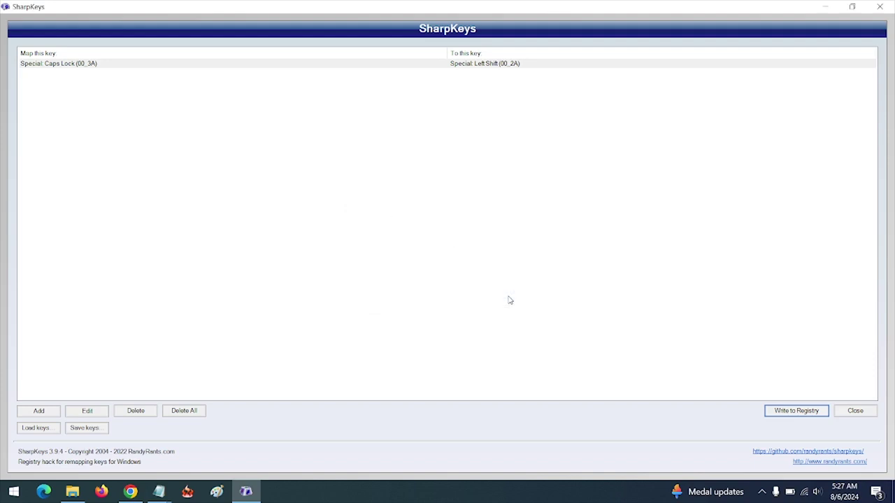